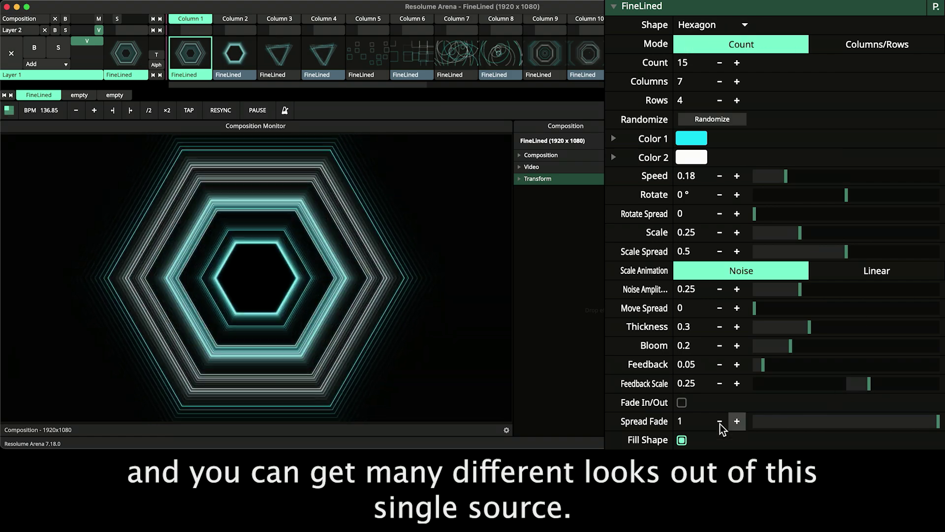
Try triangle, rectangle and circle shapes, then settle back on hexagons
{"action": "left_click", "coordinate": [743, 24]}
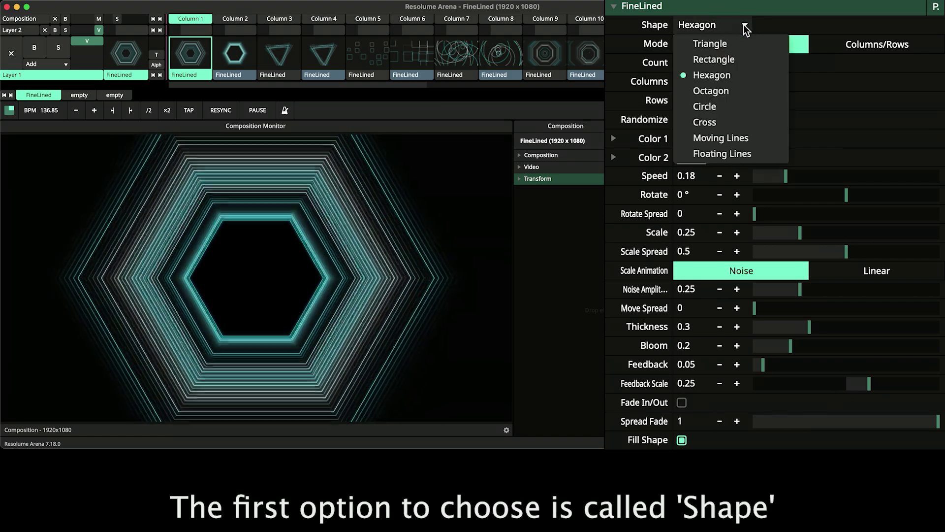
{"action": "left_click", "coordinate": [746, 41]}
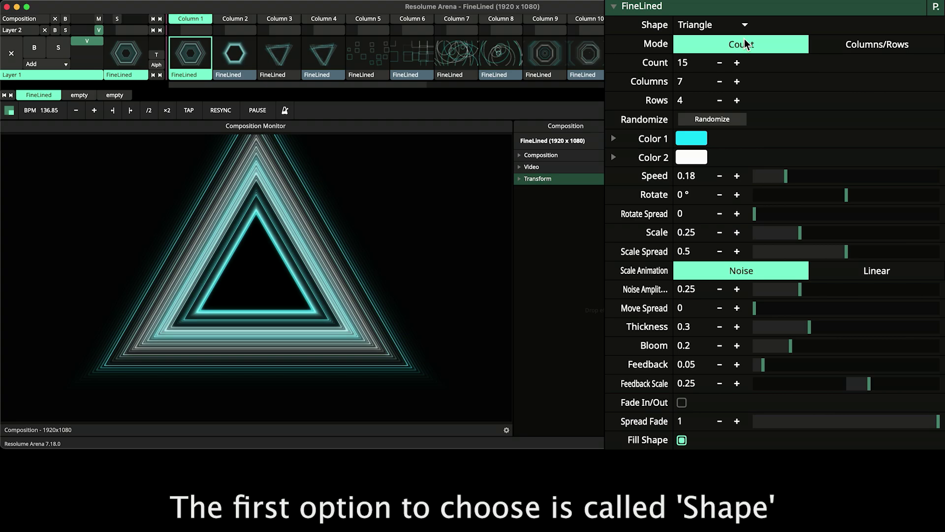
{"action": "left_click", "coordinate": [739, 24]}
{"action": "left_click", "coordinate": [739, 61]}
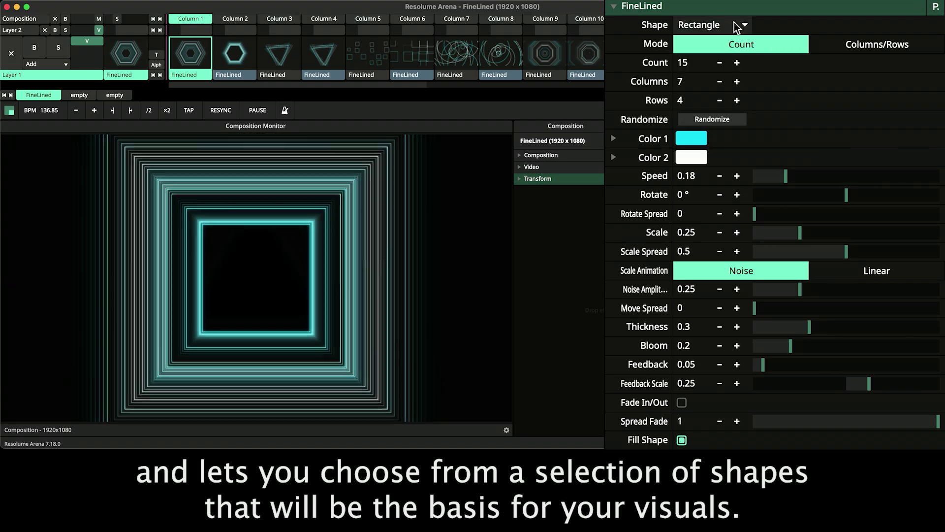
{"action": "left_click", "coordinate": [741, 25]}
{"action": "left_click", "coordinate": [731, 111]}
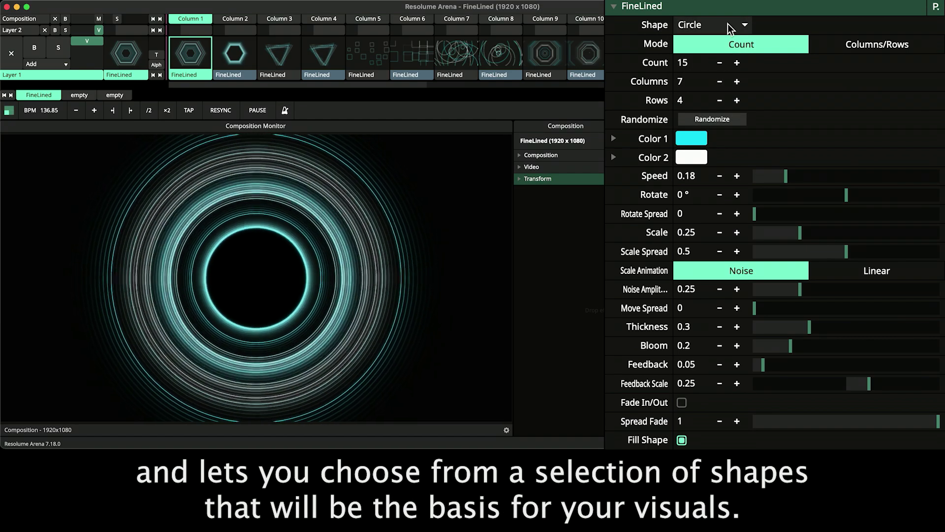
{"action": "left_click", "coordinate": [731, 25]}
{"action": "left_click", "coordinate": [736, 76]}
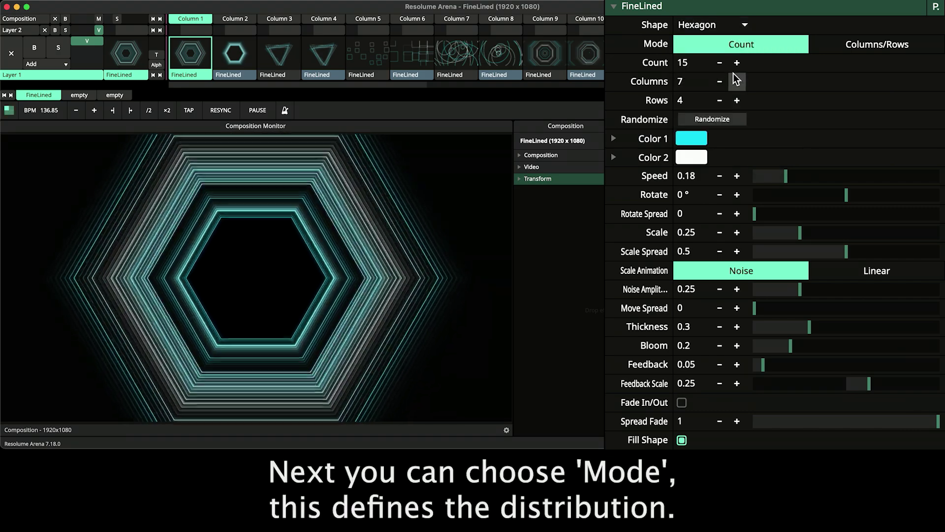
Lower the shape Count to draw fewer rings, then raise it back to 15
{"action": "left_click", "coordinate": [726, 63]}
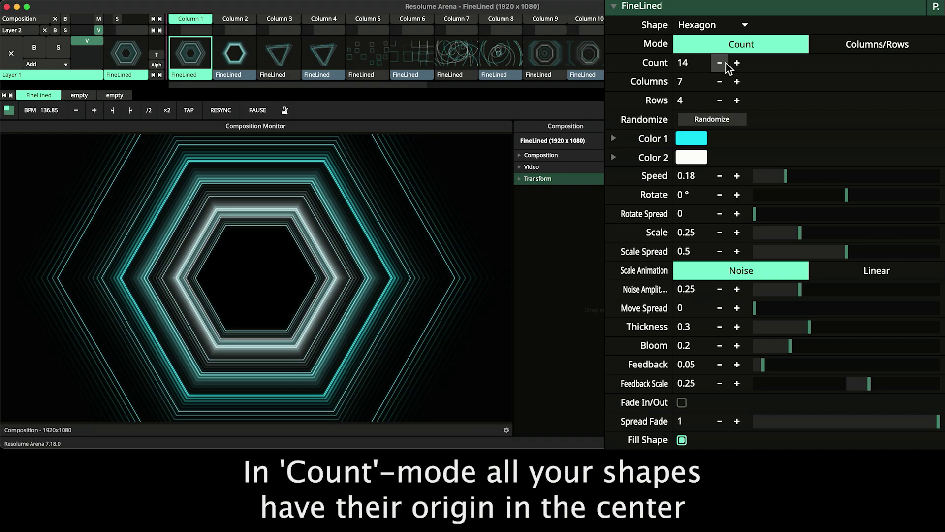
{"action": "left_click", "coordinate": [719, 63]}
{"action": "left_click", "coordinate": [720, 63]}
{"action": "left_click", "coordinate": [737, 63]}
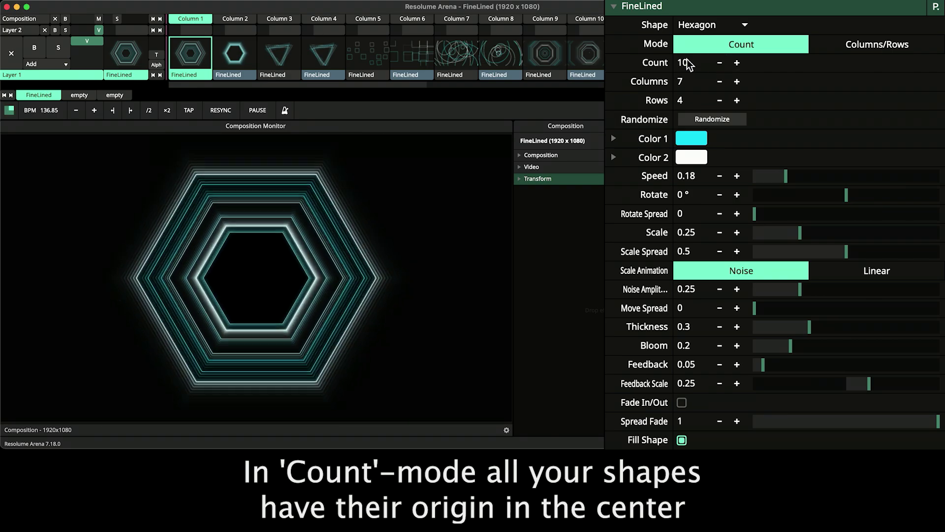
{"action": "left_click", "coordinate": [737, 63]}
{"action": "left_click", "coordinate": [737, 63]}
{"action": "left_click", "coordinate": [737, 63]}
{"action": "left_click", "coordinate": [736, 63]}
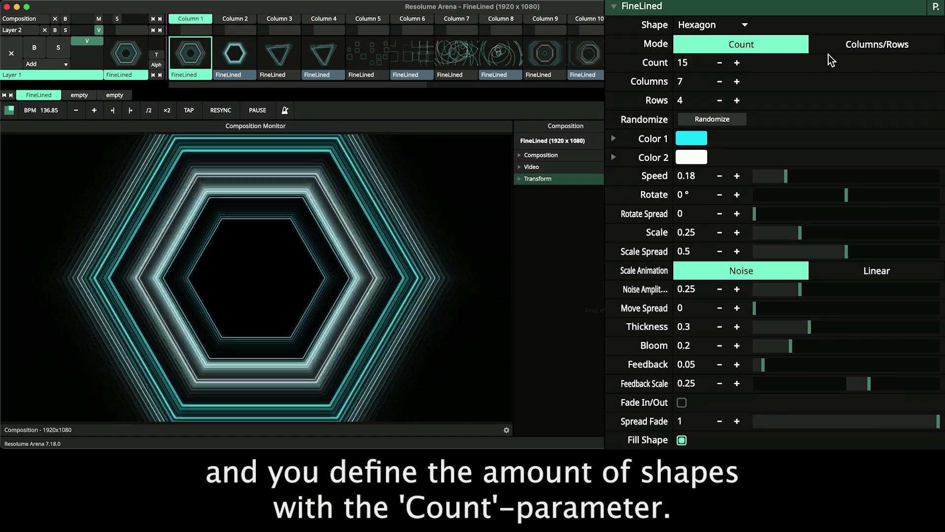
Lay the hexagons in a Columns/Rows grid with Scale 0.15, Feedback 0 and Thickness 0.37
{"action": "left_click", "coordinate": [865, 50]}
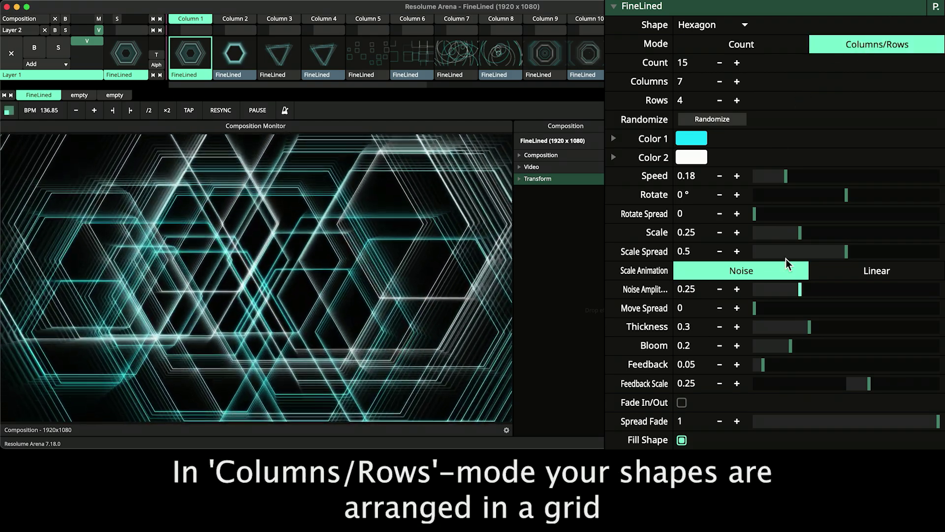
{"action": "left_click_drag", "start_coordinate": [798, 233], "coordinate": [782, 233]}
{"action": "left_click_drag", "start_coordinate": [763, 364], "coordinate": [754, 367]}
{"action": "left_click_drag", "start_coordinate": [809, 327], "coordinate": [823, 327]}
Load the Default FineLined preset and randomize the hexagon pattern twice
{"action": "left_click", "coordinate": [935, 7]}
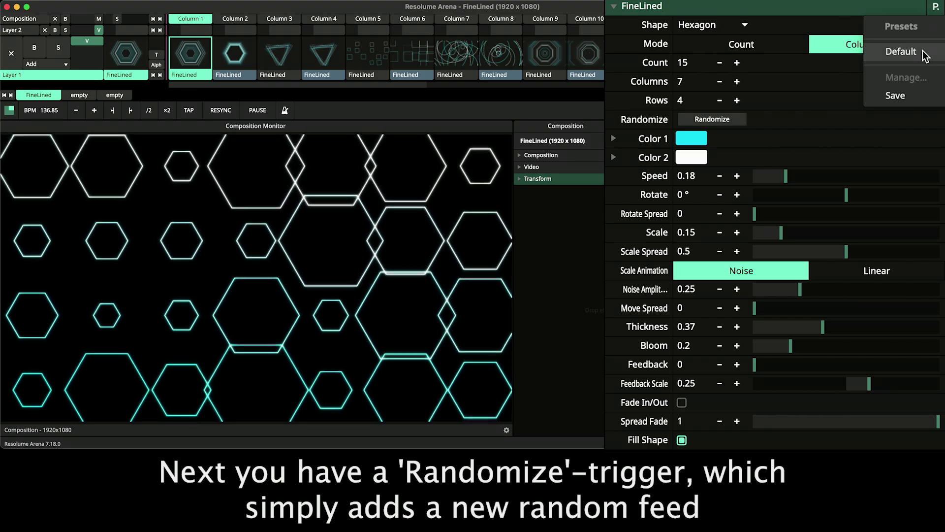
{"action": "left_click", "coordinate": [901, 52]}
{"action": "left_click", "coordinate": [724, 120]}
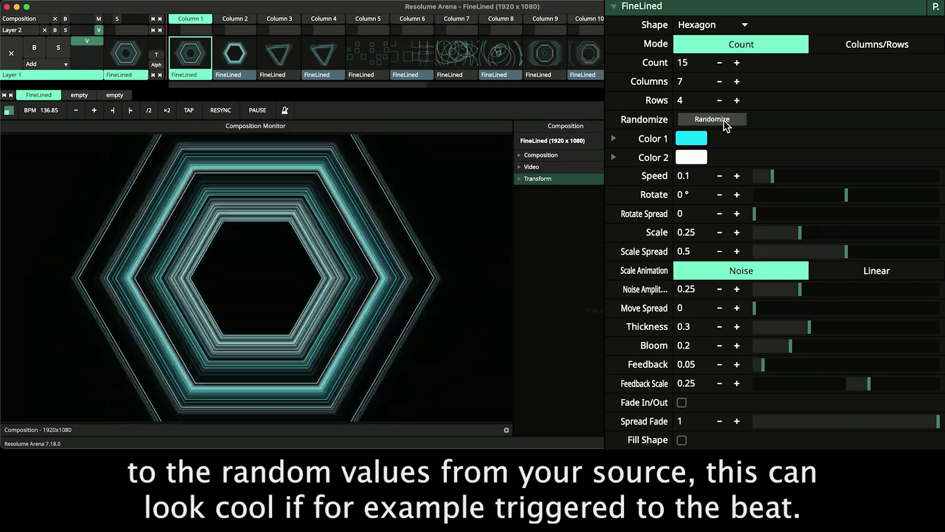
{"action": "left_click", "coordinate": [724, 120]}
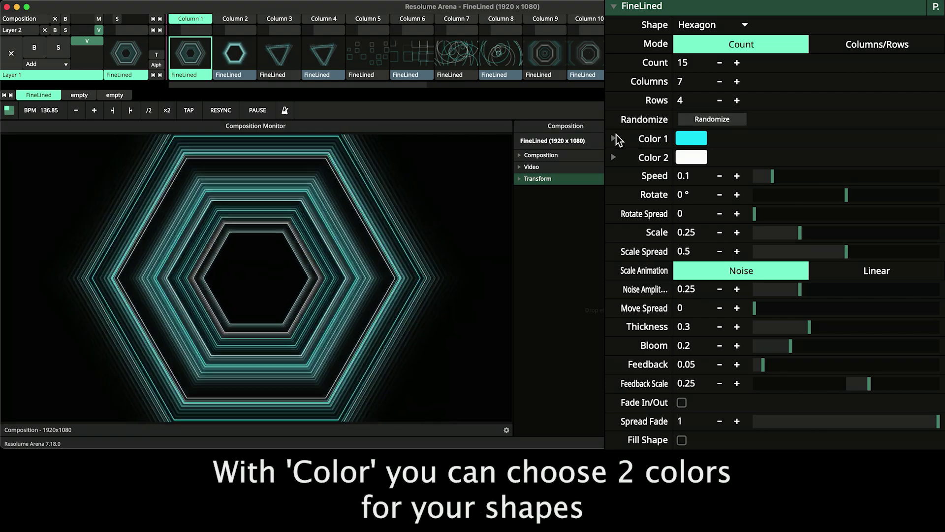
Try red and purple for Color 2, reset colours to cyan and white, and raise Speed to 0.52
{"action": "left_click", "coordinate": [614, 139]}
{"action": "left_click", "coordinate": [614, 195]}
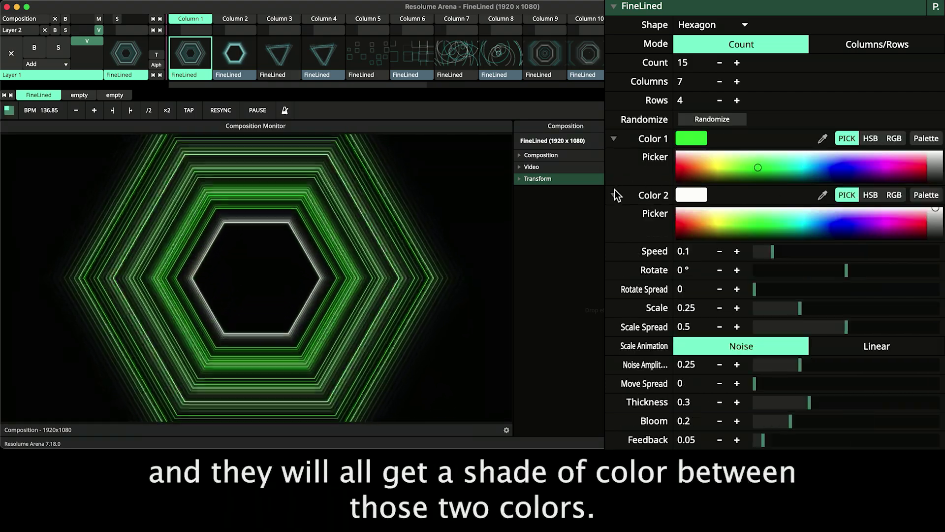
{"action": "left_click", "coordinate": [686, 228]}
{"action": "mouse_move", "coordinate": [686, 228]}
{"action": "left_mouse_down"}
{"action": "mouse_move", "coordinate": [855, 218]}
{"action": "mouse_move", "coordinate": [848, 228]}
{"action": "left_mouse_up"}
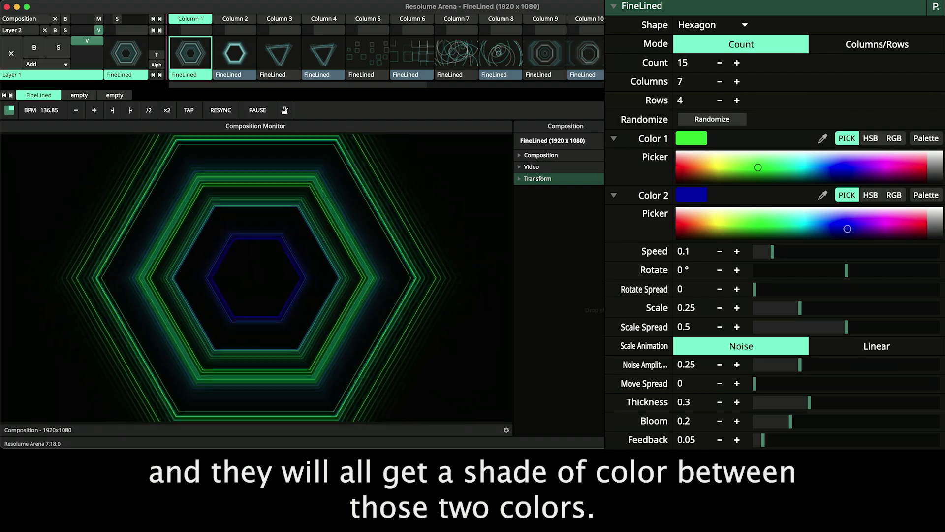
{"action": "double_click", "coordinate": [651, 200]}
{"action": "left_click", "coordinate": [614, 196]}
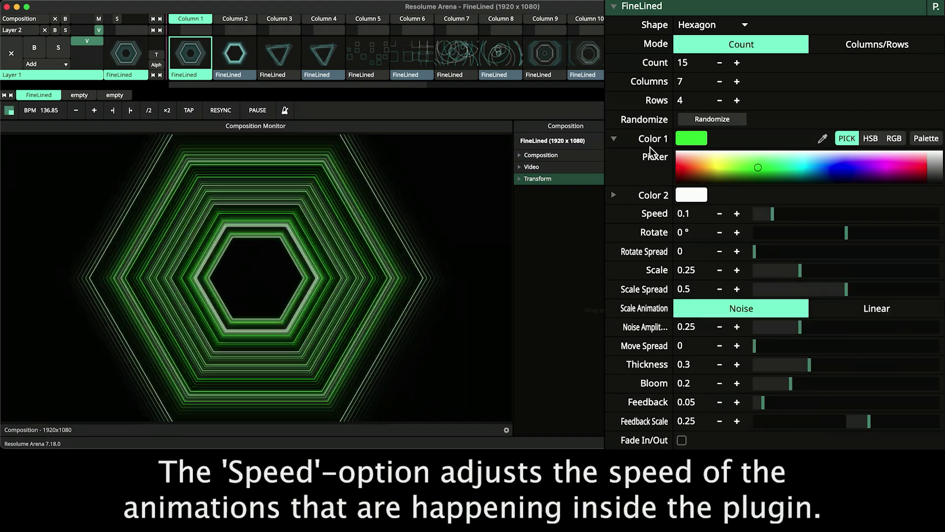
{"action": "double_click", "coordinate": [650, 146]}
{"action": "left_click_drag", "start_coordinate": [776, 219], "coordinate": [850, 219]}
Slow Speed to 0.18, try a 15° rotation and offset rotation, then reset rotation
{"action": "left_click", "coordinate": [614, 138]}
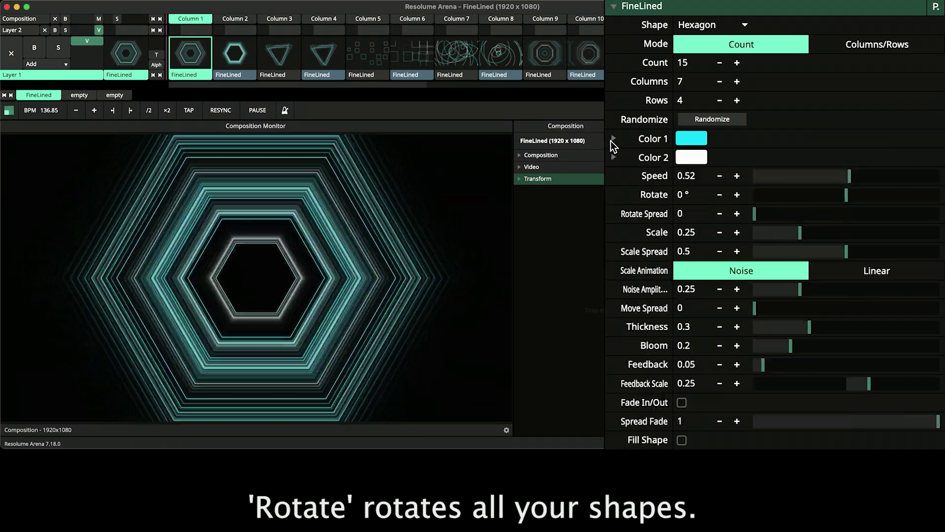
{"action": "left_click_drag", "start_coordinate": [831, 180], "coordinate": [787, 177]}
{"action": "mouse_move", "coordinate": [846, 195]}
{"action": "left_mouse_down"}
{"action": "mouse_move", "coordinate": [865, 197]}
{"action": "mouse_move", "coordinate": [835, 197]}
{"action": "left_mouse_up"}
{"action": "mouse_move", "coordinate": [757, 220]}
{"action": "mouse_move", "coordinate": [757, 220]}
{"action": "left_mouse_down"}
{"action": "mouse_move", "coordinate": [804, 220]}
{"action": "mouse_move", "coordinate": [747, 220]}
{"action": "left_mouse_up"}
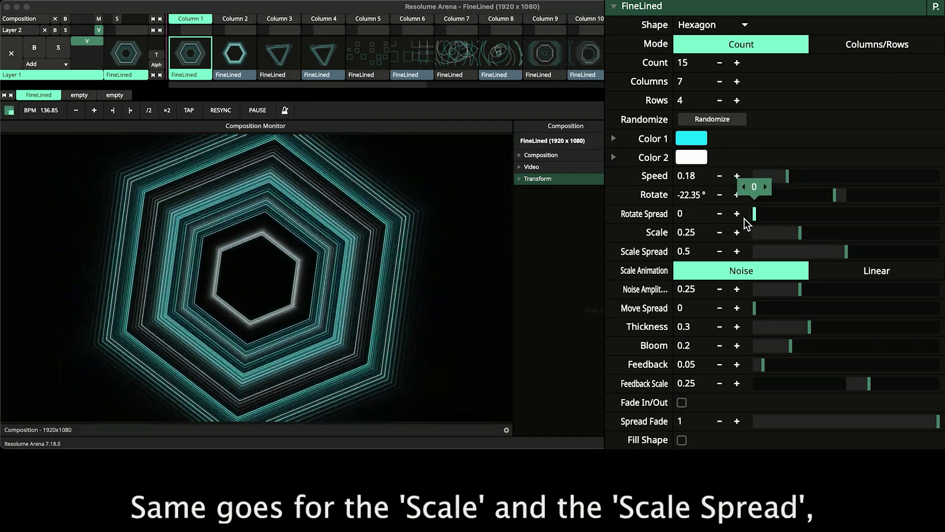
{"action": "double_click", "coordinate": [837, 195]}
Enlarge the hexagons to Scale 0.3 and then 0.35
{"action": "mouse_move", "coordinate": [800, 239]}
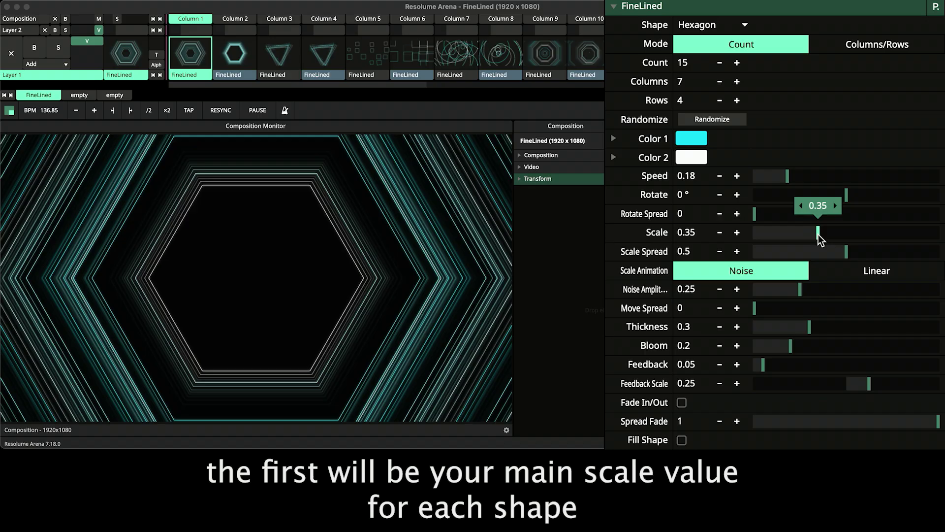
{"action": "left_click_drag", "start_coordinate": [801, 236], "coordinate": [936, 257]}
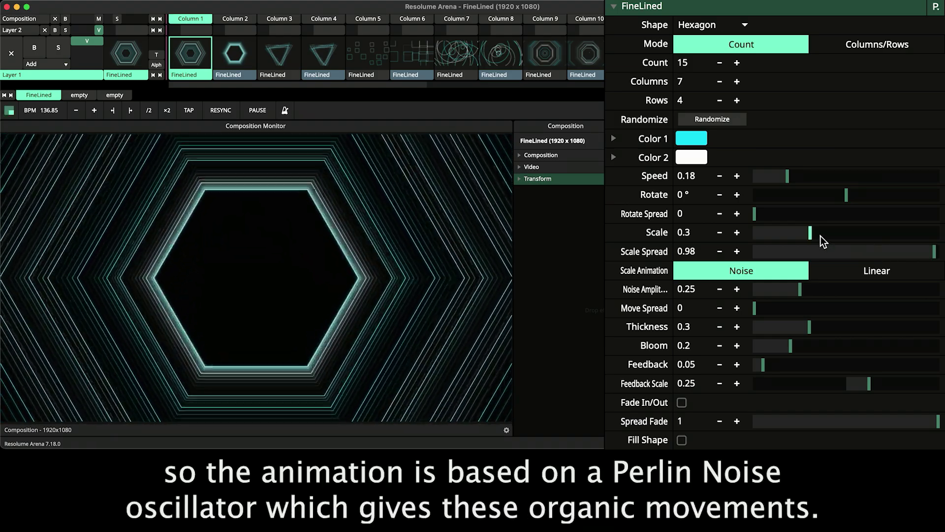
{"action": "left_click_drag", "start_coordinate": [817, 235], "coordinate": [820, 238]}
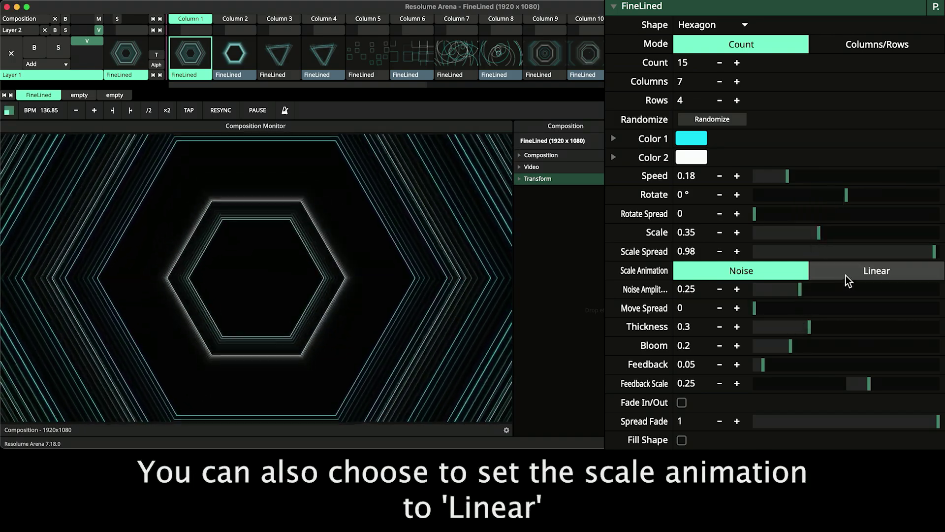
Switch Scale Animation to Linear and speed up the hexagon animation
{"action": "left_click", "coordinate": [848, 270]}
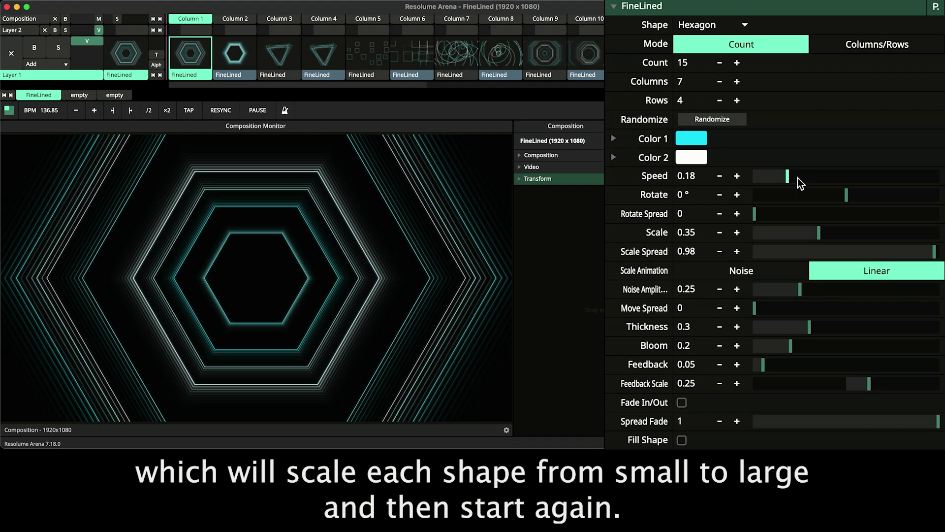
{"action": "mouse_move", "coordinate": [788, 178]}
{"action": "left_click_drag", "start_coordinate": [788, 178], "coordinate": [855, 177]}
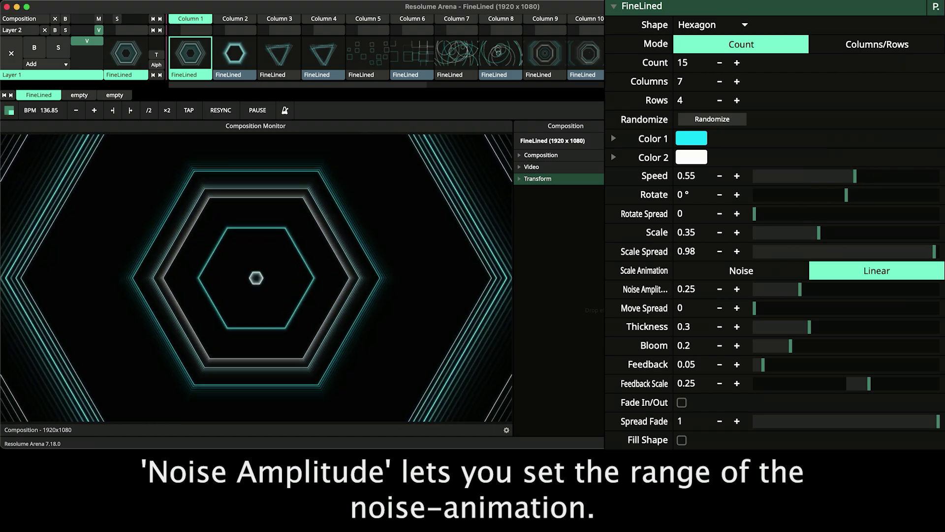
Load the Default preset, then try Move Spread and thicker hexagon outlines
{"action": "left_click", "coordinate": [936, 7]}
{"action": "left_click", "coordinate": [906, 50]}
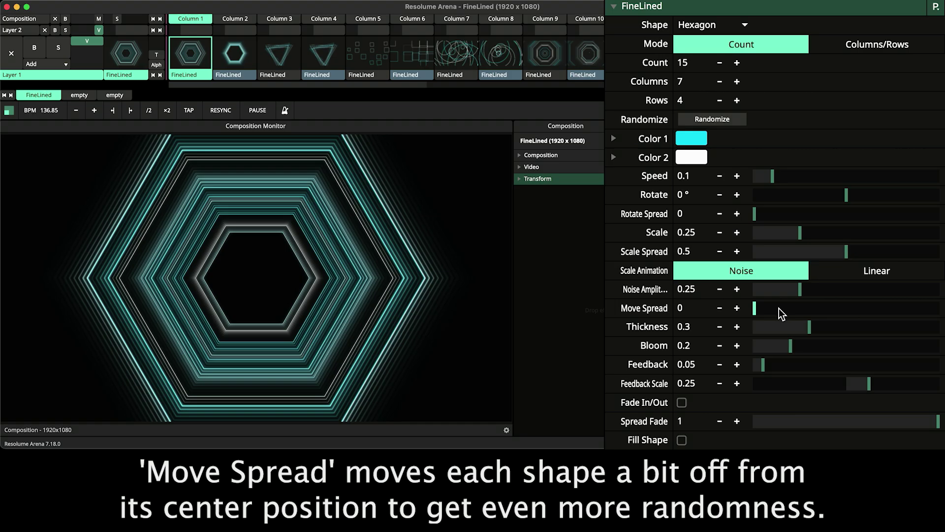
{"action": "left_click_drag", "start_coordinate": [764, 310], "coordinate": [738, 310]}
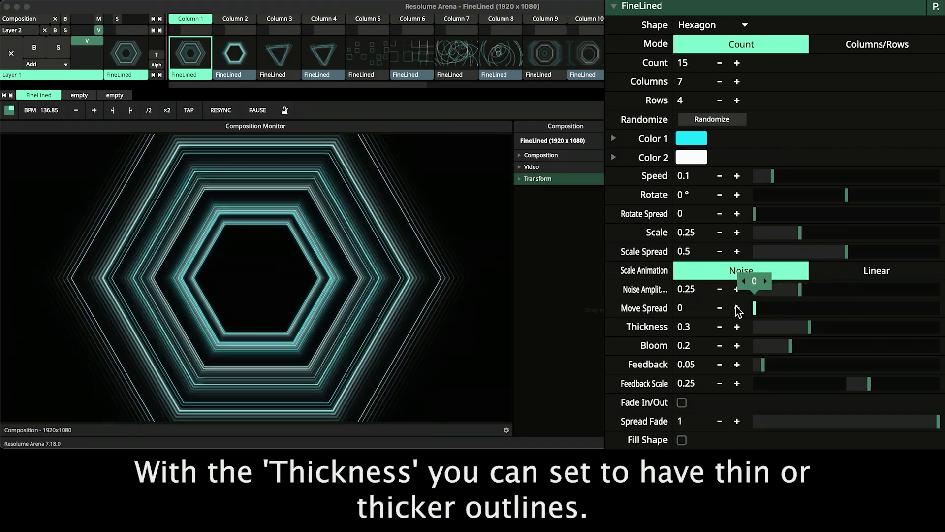
{"action": "left_click_drag", "start_coordinate": [809, 329], "coordinate": [751, 355]}
{"action": "left_click_drag", "start_coordinate": [810, 327], "coordinate": [842, 329]}
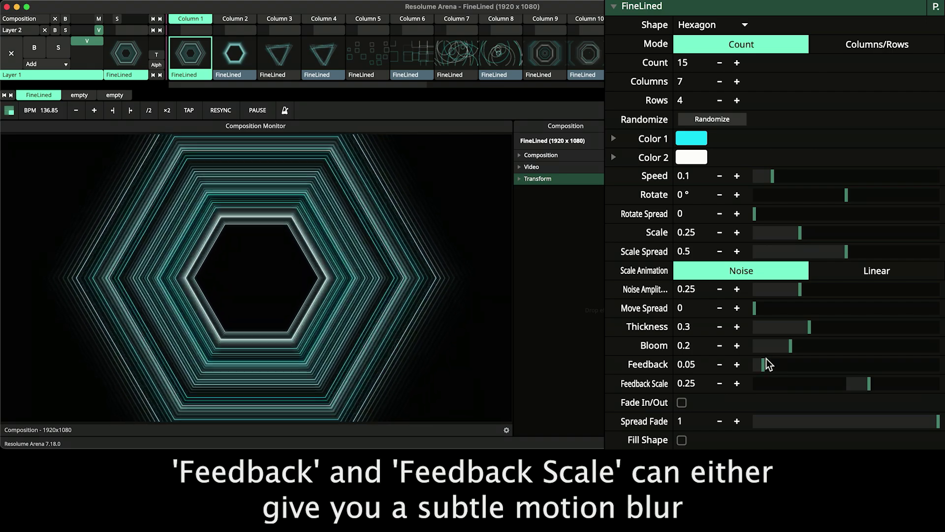
{"action": "left_click_drag", "start_coordinate": [763, 365], "coordinate": [814, 373]}
{"action": "left_click_drag", "start_coordinate": [868, 385], "coordinate": [829, 388]}
{"action": "double_click", "coordinate": [829, 388]}
{"action": "double_click", "coordinate": [779, 367]}
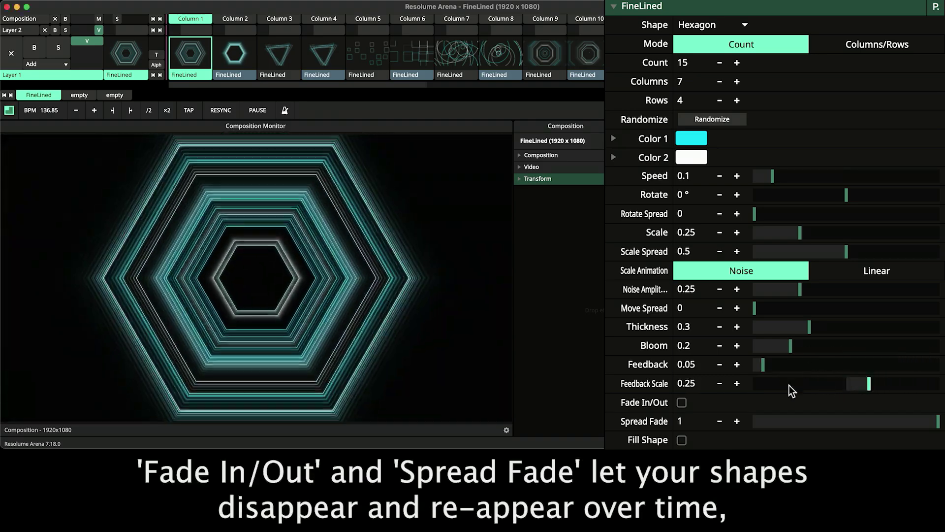
{"action": "left_click", "coordinate": [682, 403]}
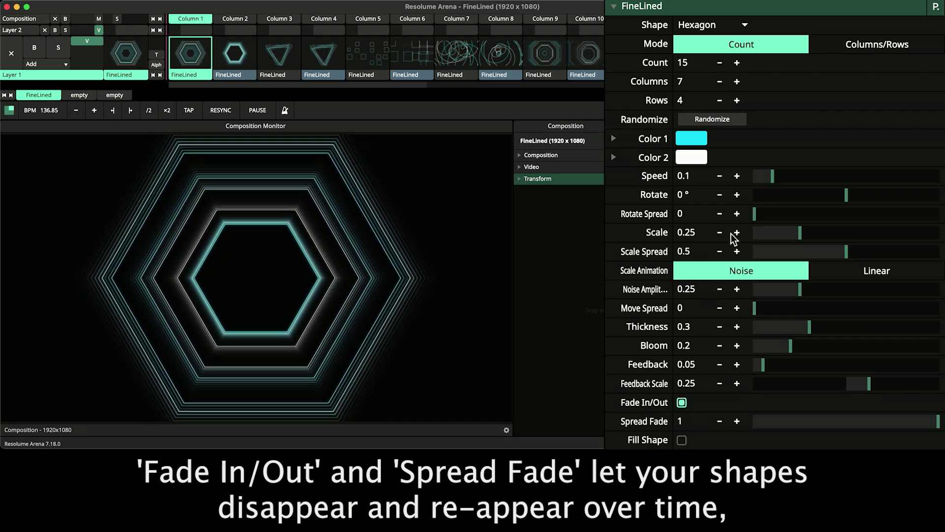
{"action": "left_click_drag", "start_coordinate": [782, 176], "coordinate": [794, 175]}
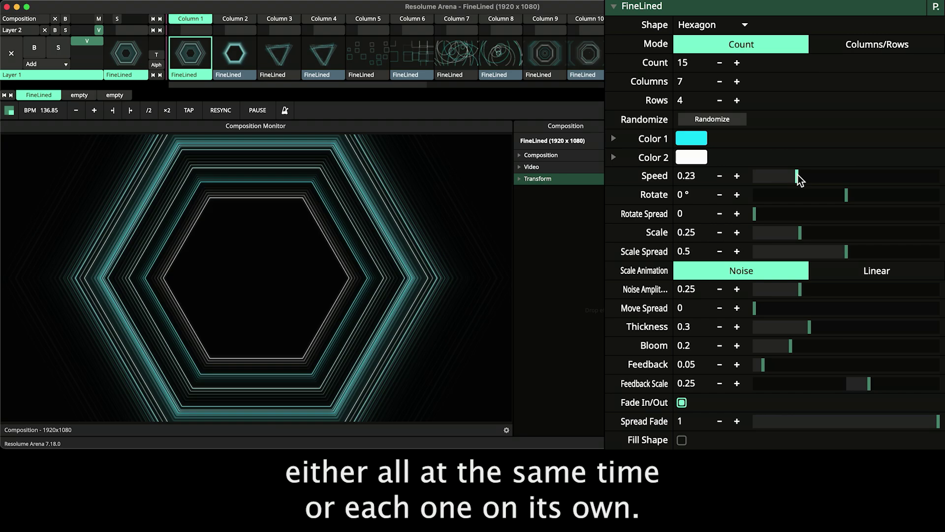
{"action": "left_click_drag", "start_coordinate": [797, 175], "coordinate": [772, 176]}
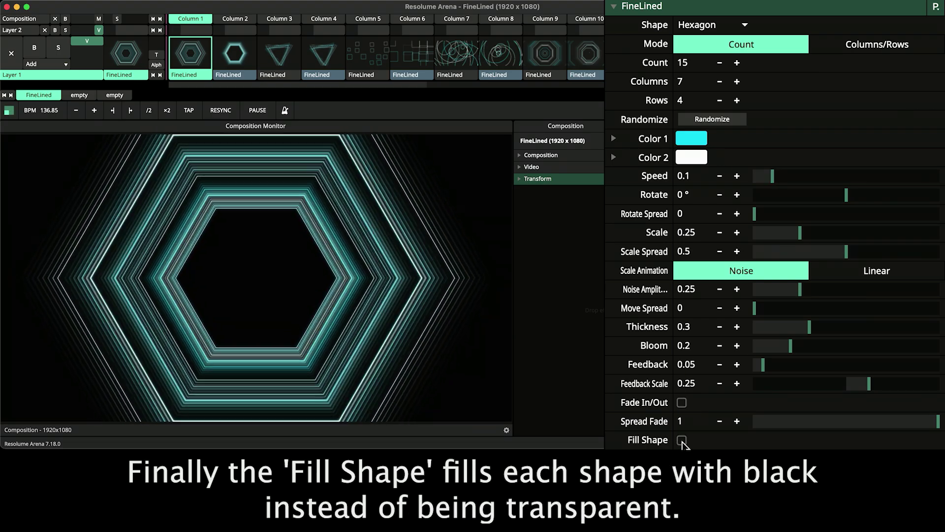
{"action": "left_click", "coordinate": [506, 431]}
{"action": "left_click", "coordinate": [517, 417]}
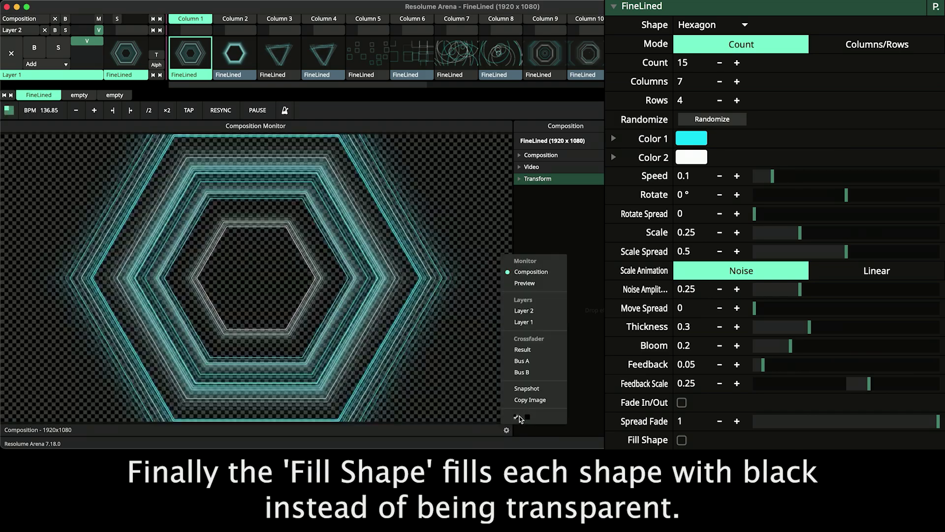
{"action": "left_click", "coordinate": [682, 440]}
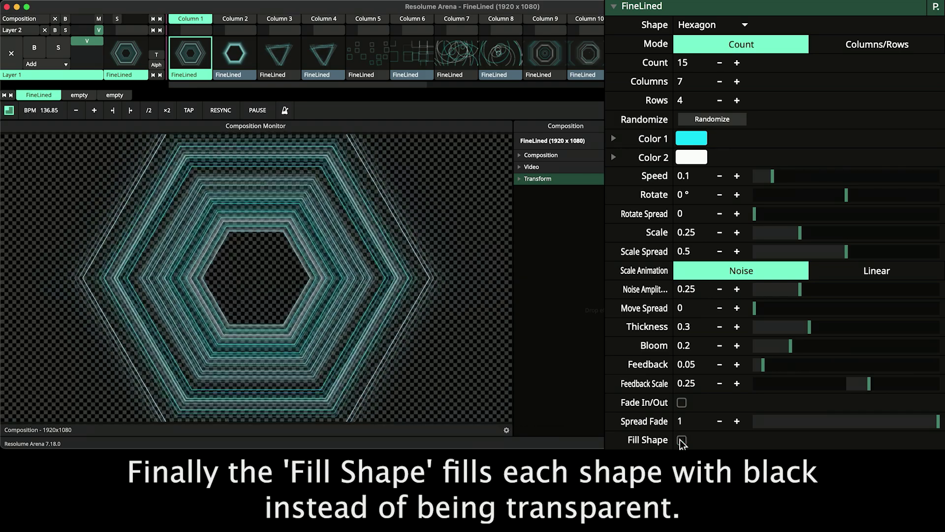
{"action": "left_click", "coordinate": [681, 440]}
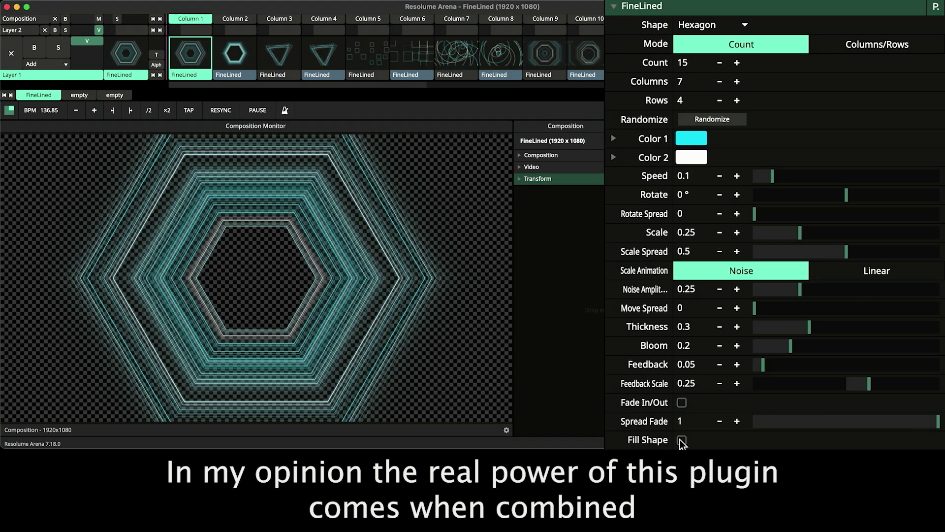
{"action": "left_click", "coordinate": [506, 431]}
{"action": "left_click", "coordinate": [528, 417]}
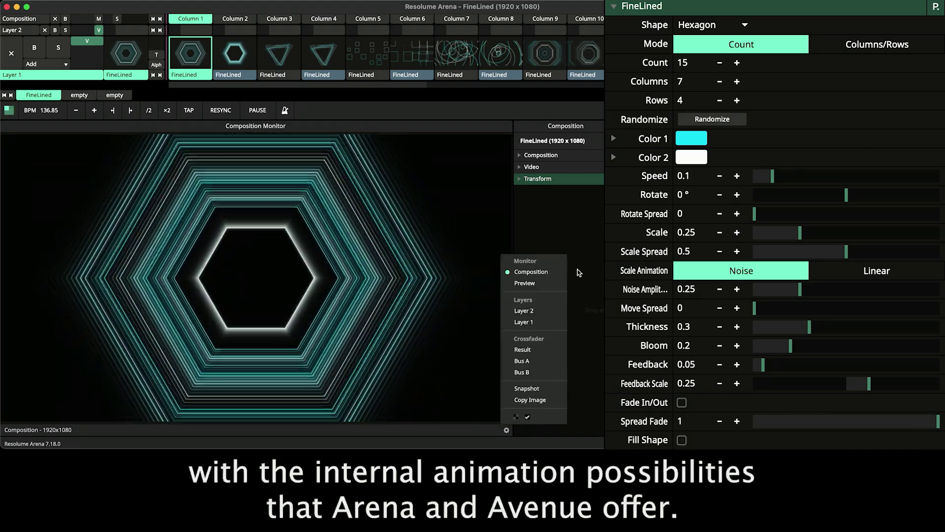
{"action": "left_click", "coordinate": [578, 273]}
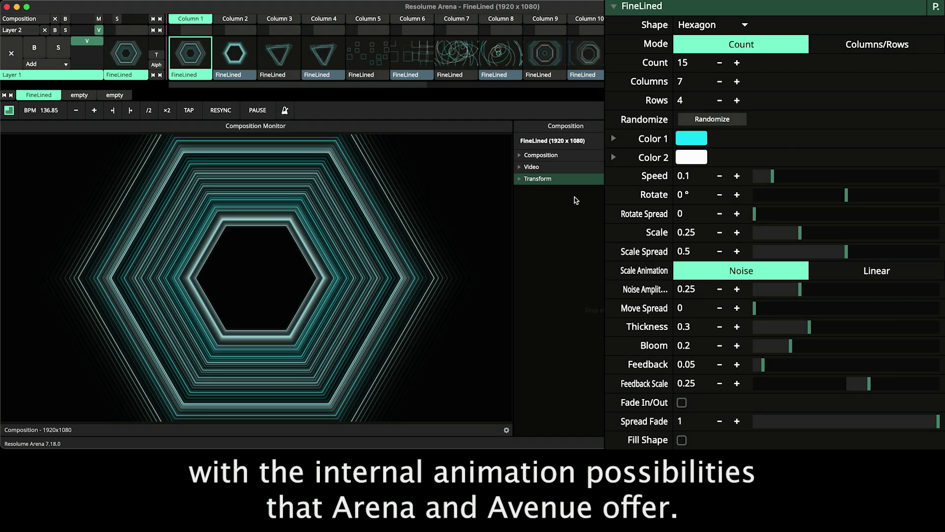
Play the Column 2 FineLined clip and move it up onto Layer 2 above Column 1
{"action": "left_click", "coordinate": [229, 54]}
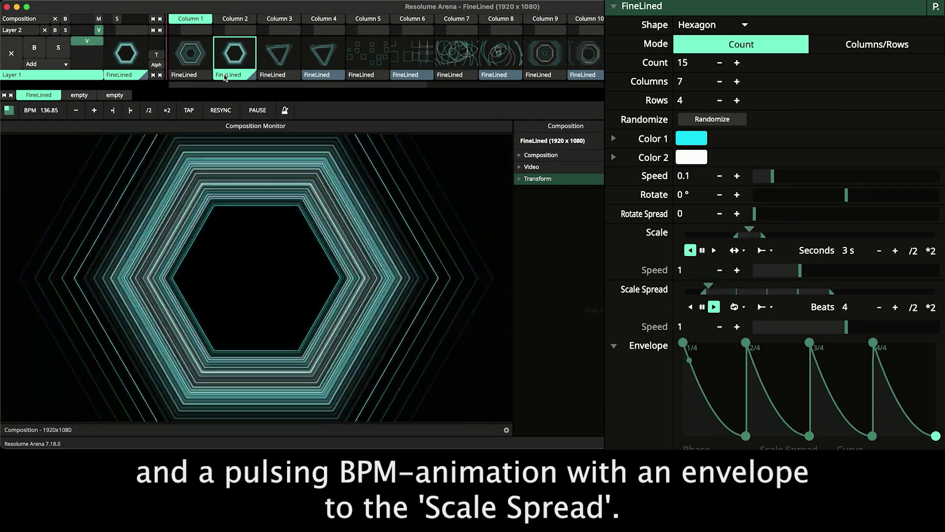
{"action": "left_click_drag", "start_coordinate": [225, 78], "coordinate": [219, 31]}
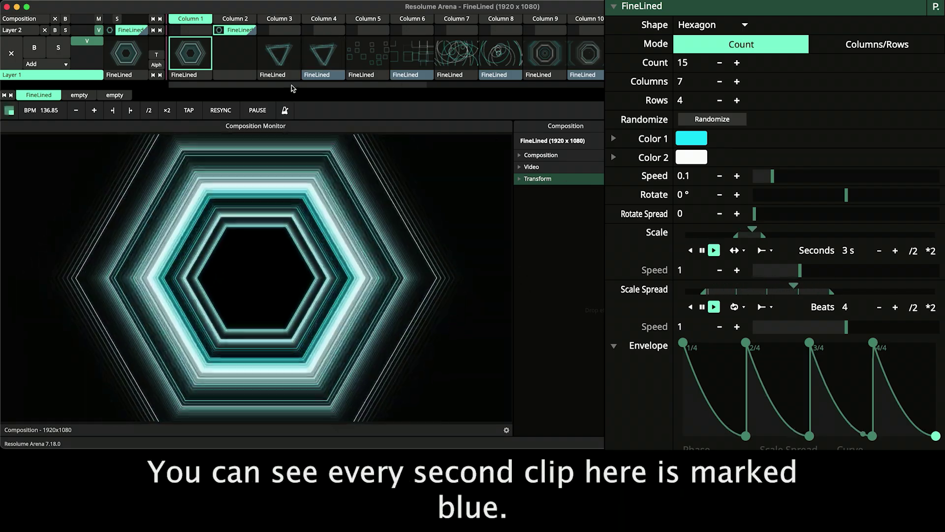
{"action": "left_click_drag", "start_coordinate": [294, 86], "coordinate": [258, 93]}
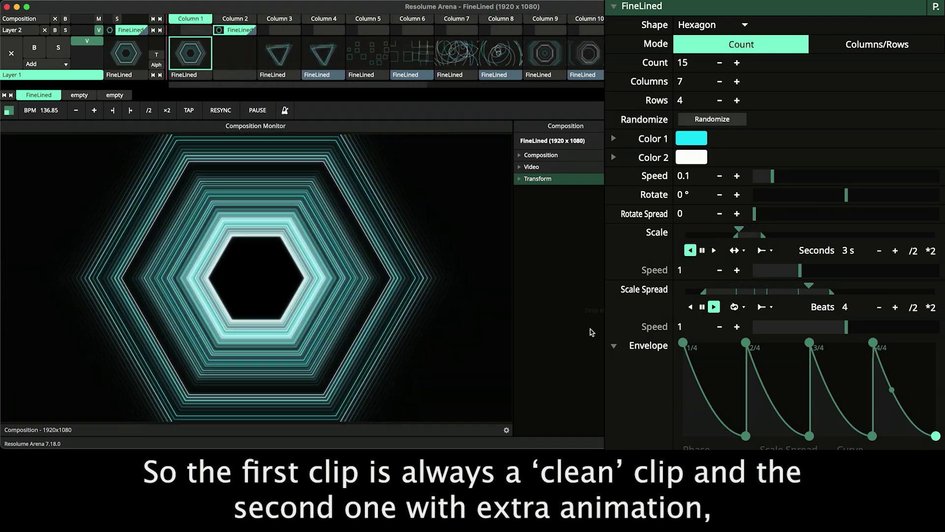